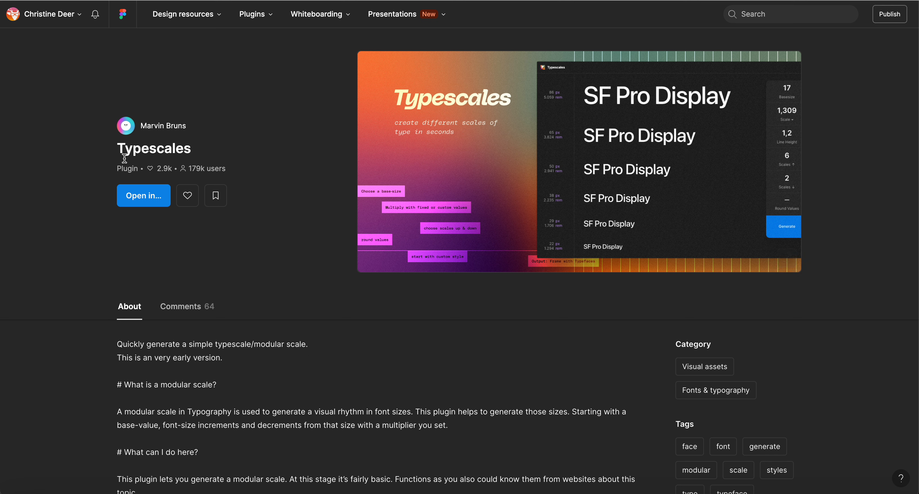
Open the Typescales plugin in the BeallsFlorida | email-component Library file and switch to the typescale plugin page.
left_click(142, 200)
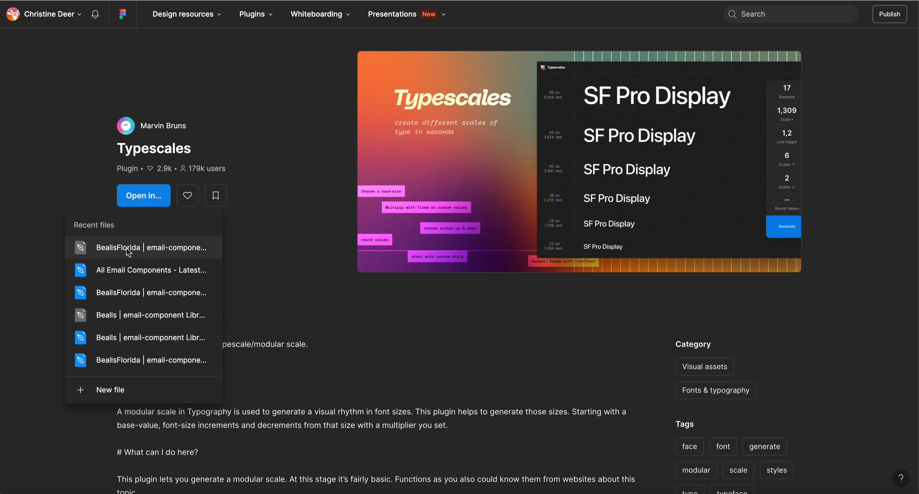
left_click(153, 250)
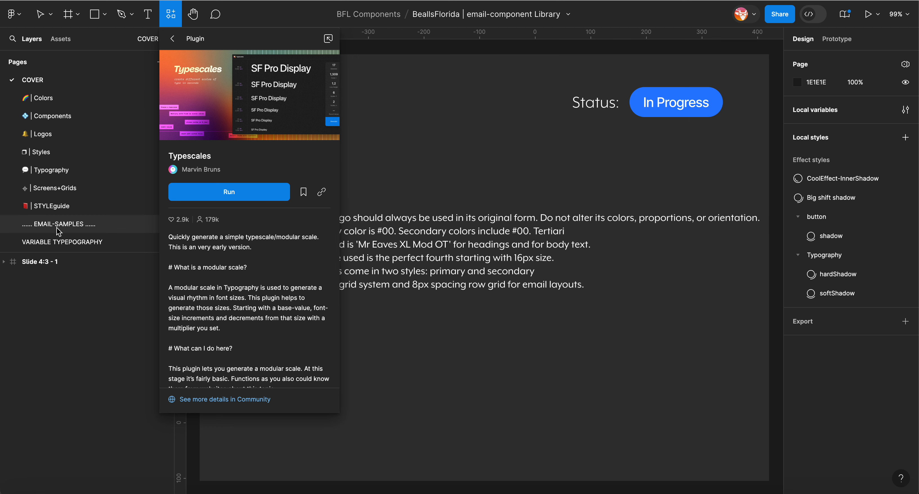
scroll(57, 228, "down", 2)
left_click(45, 227)
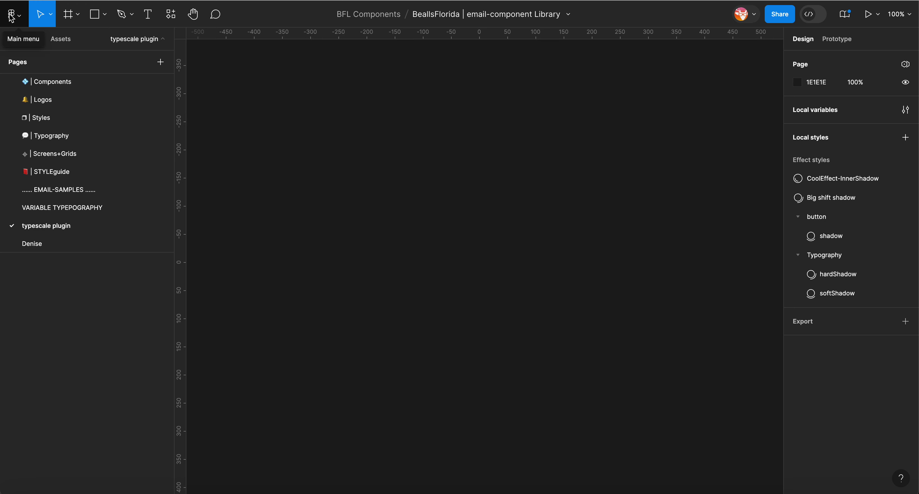
Run the Typescales plugin from the plugins menu.
left_click(20, 22)
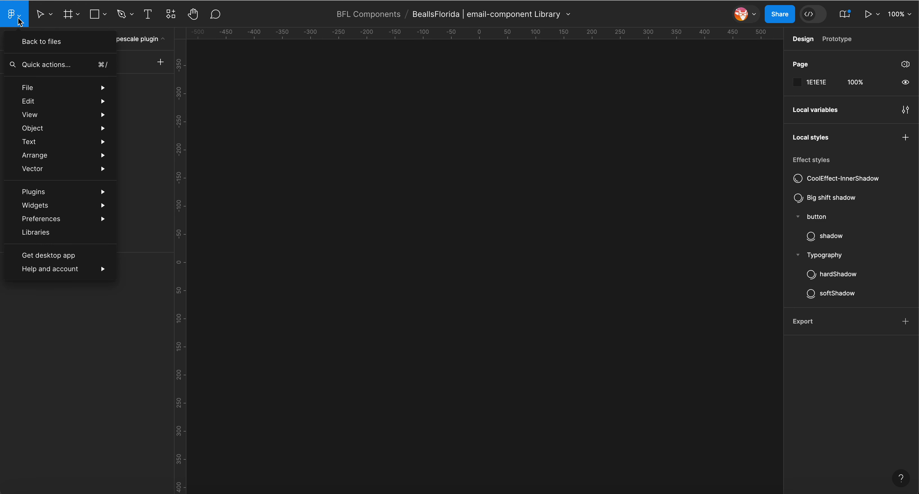
mouse_move(51, 193)
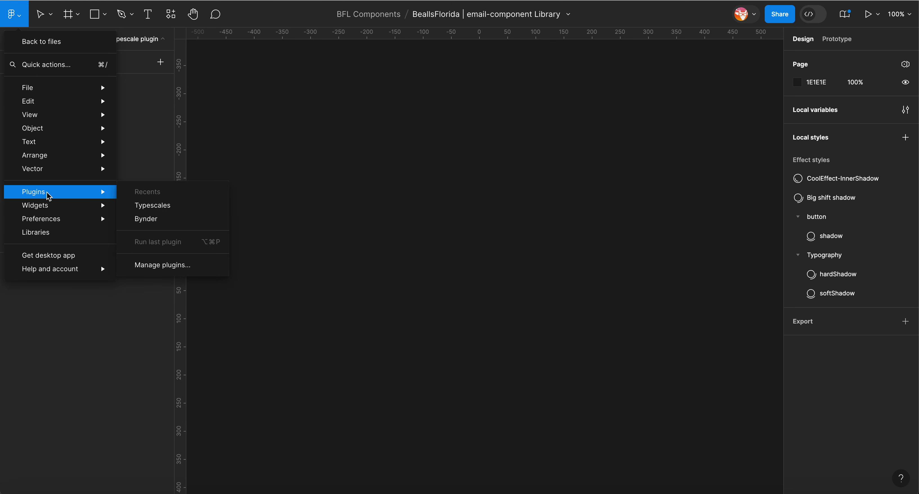
left_click(158, 206)
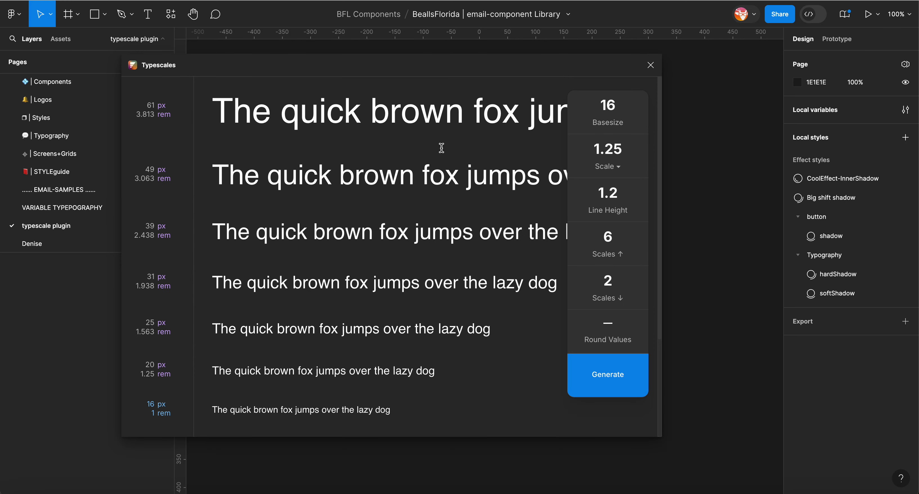
Scrub the base size and re-enter it as 16.
left_click(612, 106)
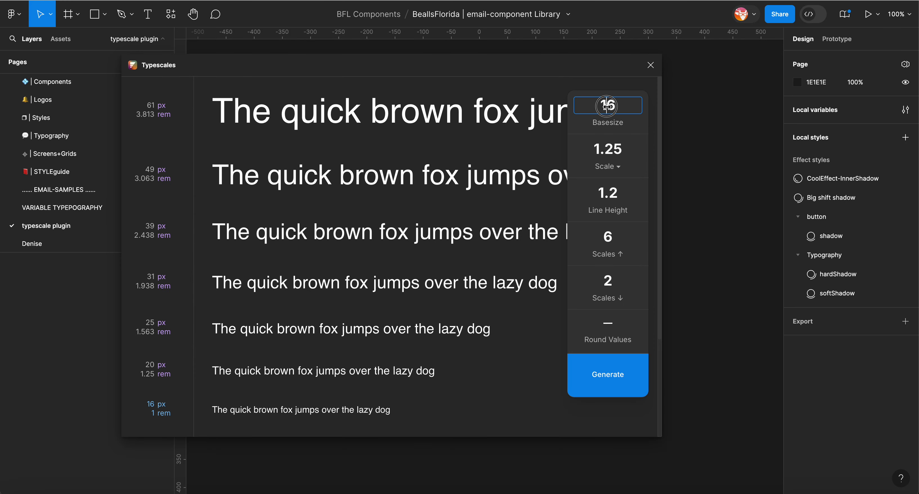
mouse_move(612, 106)
left_mouse_down()
mouse_move(665, 109)
mouse_move(588, 113)
mouse_move(595, 106)
left_mouse_up()
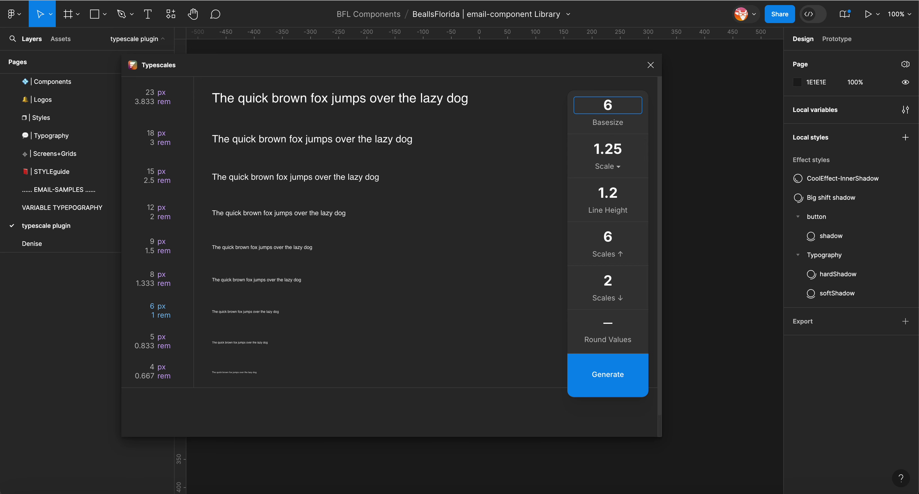
key("BackSpace")
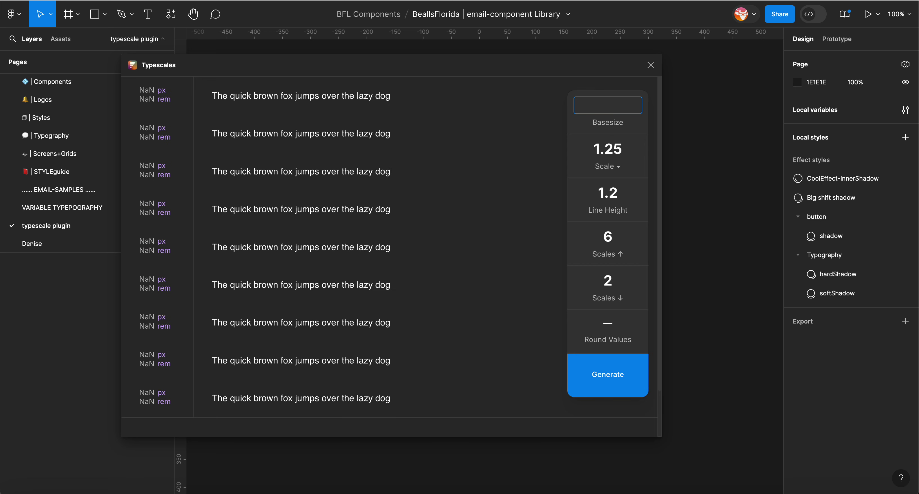
type("16")
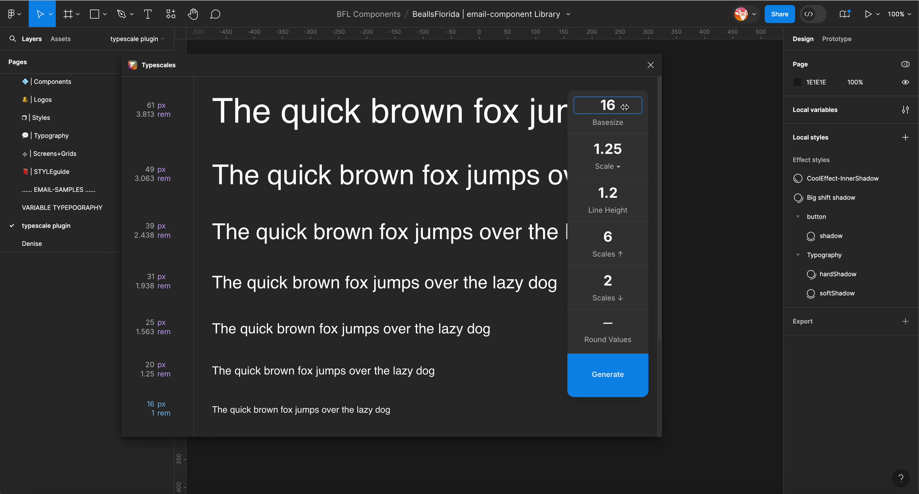
Set the scale to Perfect Fourth (1.333).
left_click(619, 166)
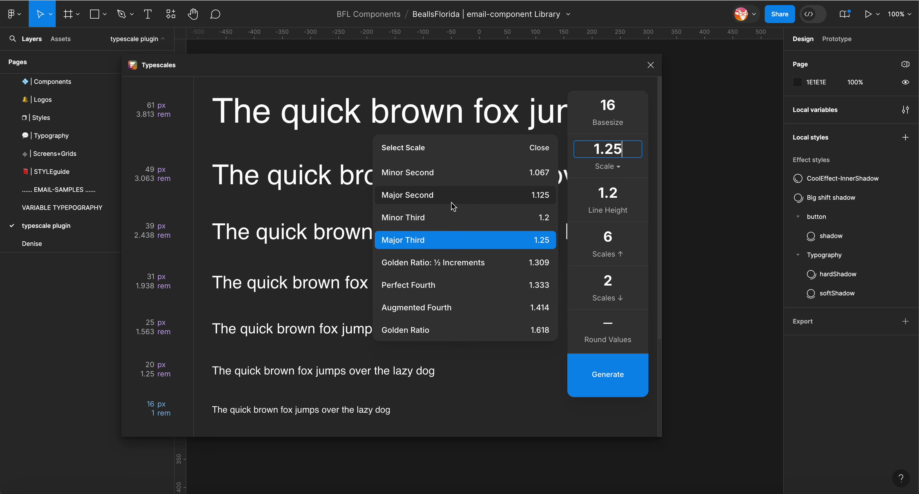
scroll(460, 259, "down", 2)
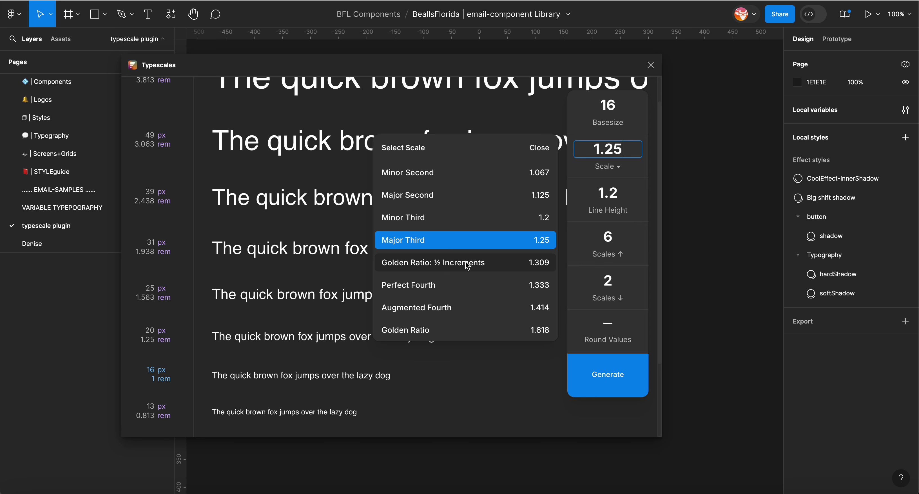
left_click(462, 284)
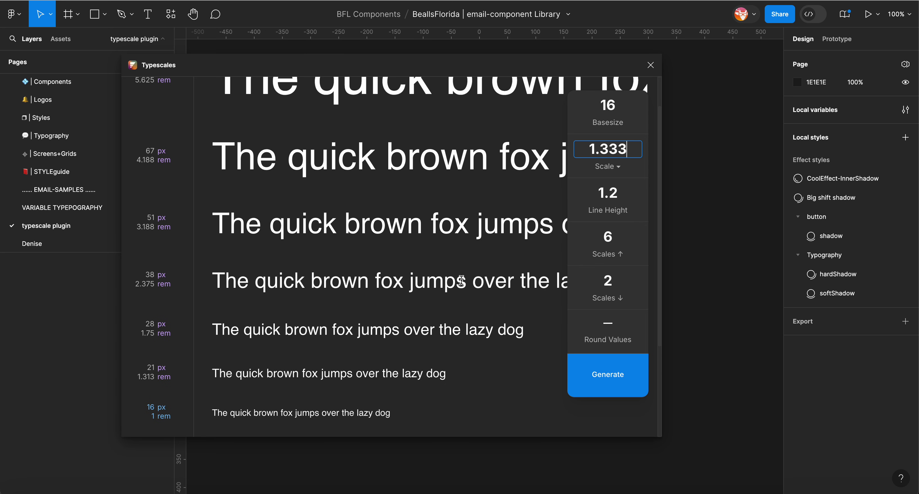
scroll(471, 234, "up", 3)
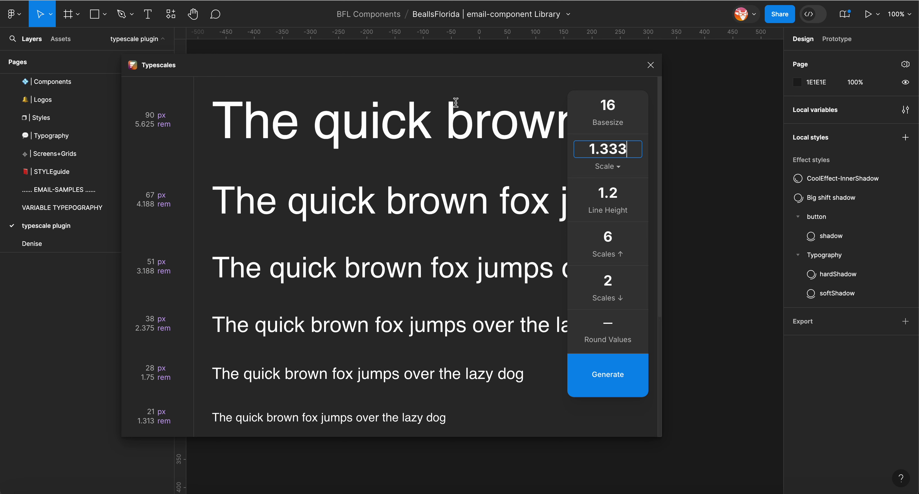
Set the line height to 1.5.
left_click(604, 195)
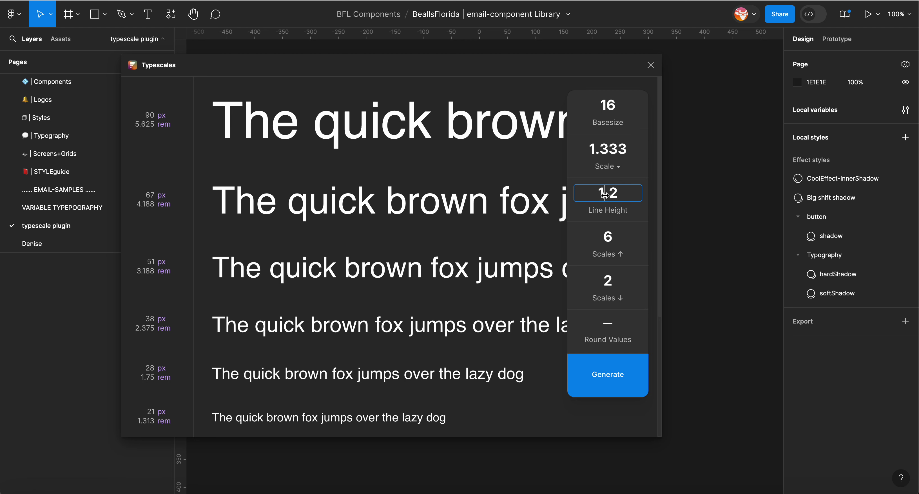
key("BackSpace")
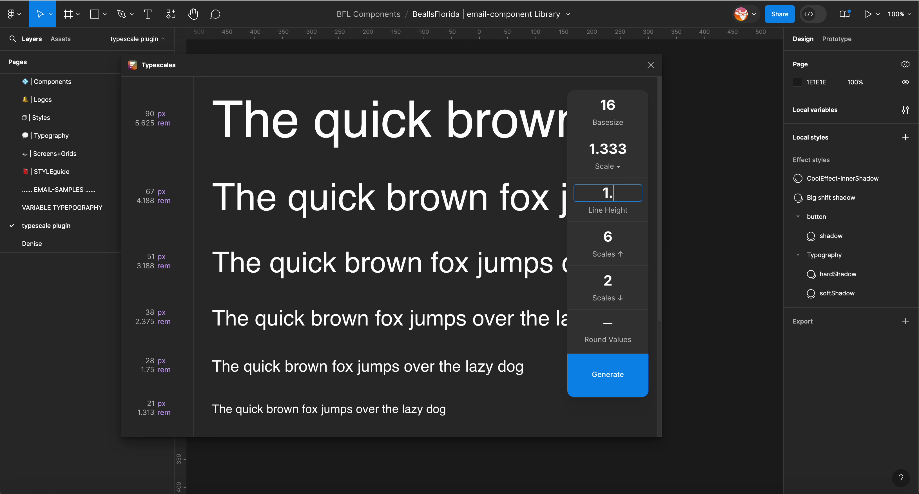
type("5")
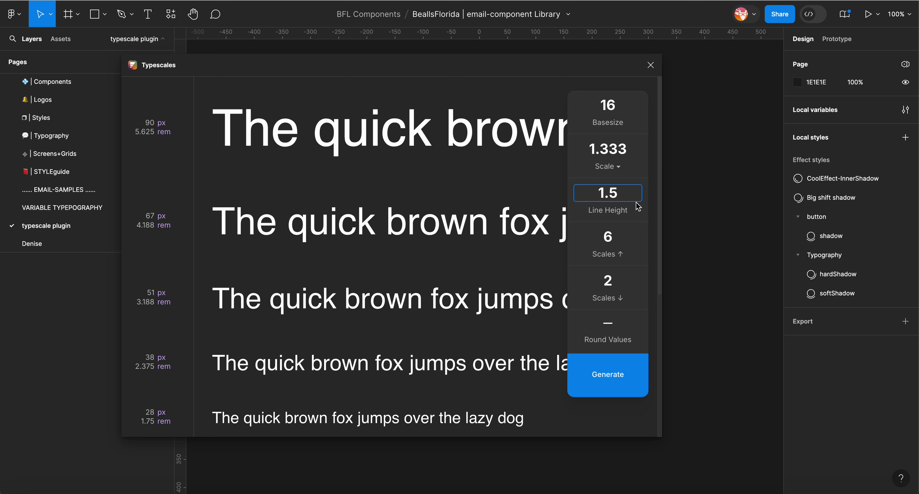
left_click(611, 238)
mouse_move(610, 237)
left_mouse_down()
mouse_move(602, 237)
mouse_move(616, 236)
left_mouse_up()
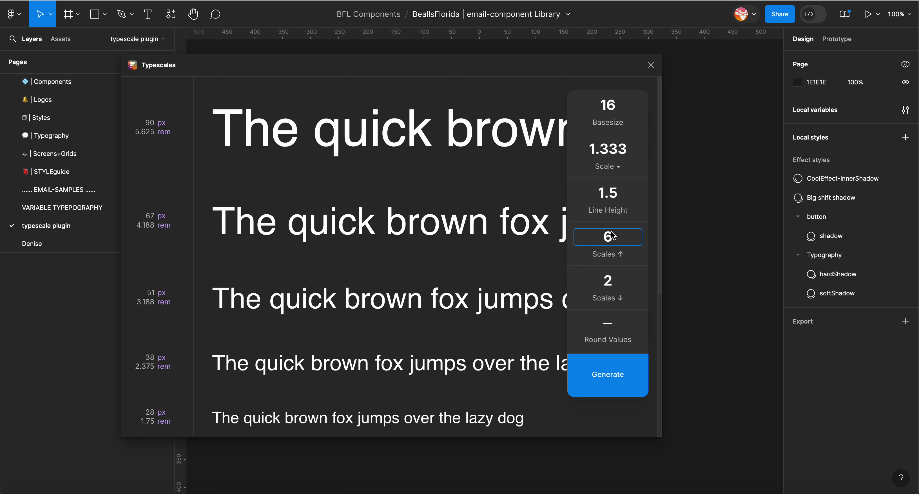
left_click(606, 281)
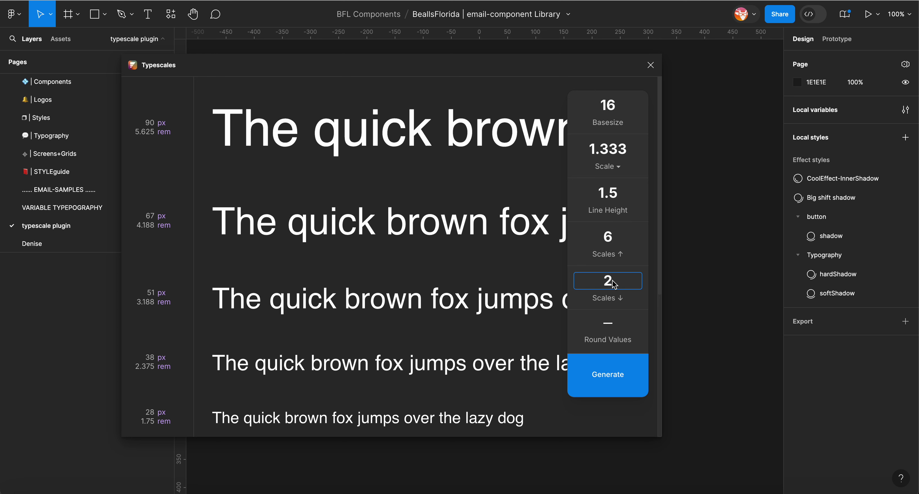
scroll(479, 336, "down", 5)
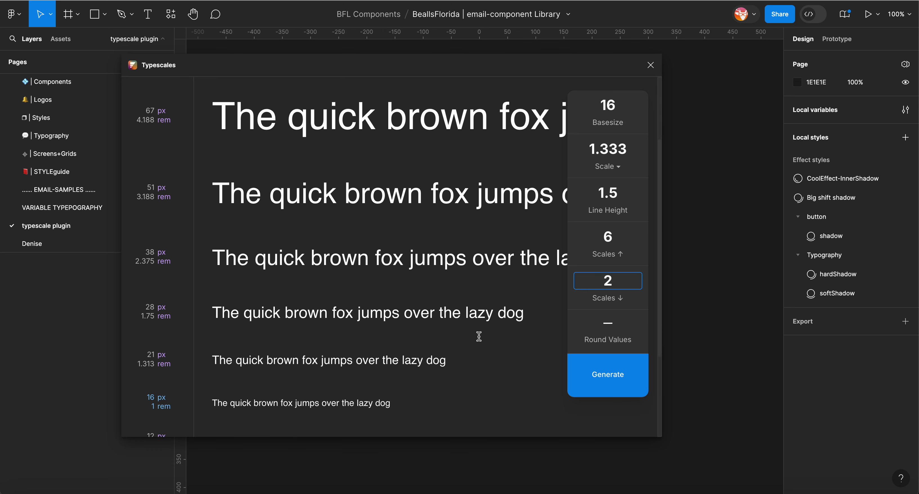
scroll(479, 336, "down", 2)
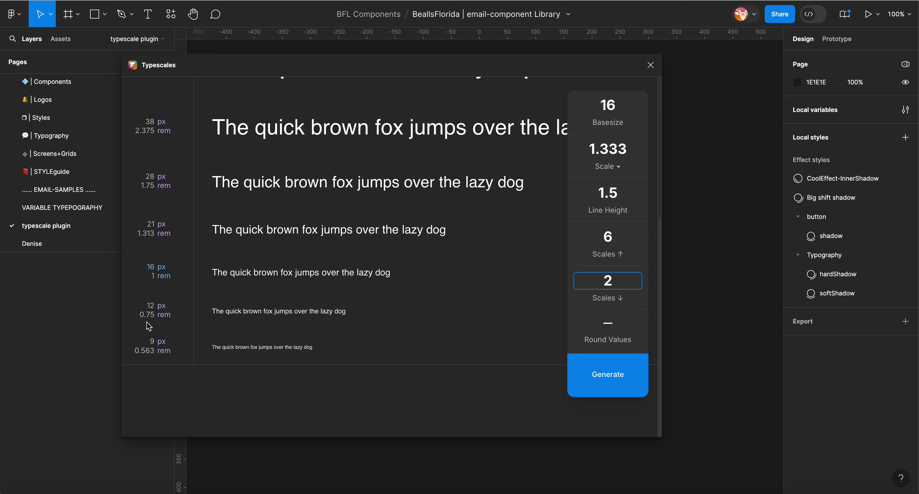
Toggle Round Values off and back on, then generate the type scale on the canvas.
left_click(611, 326)
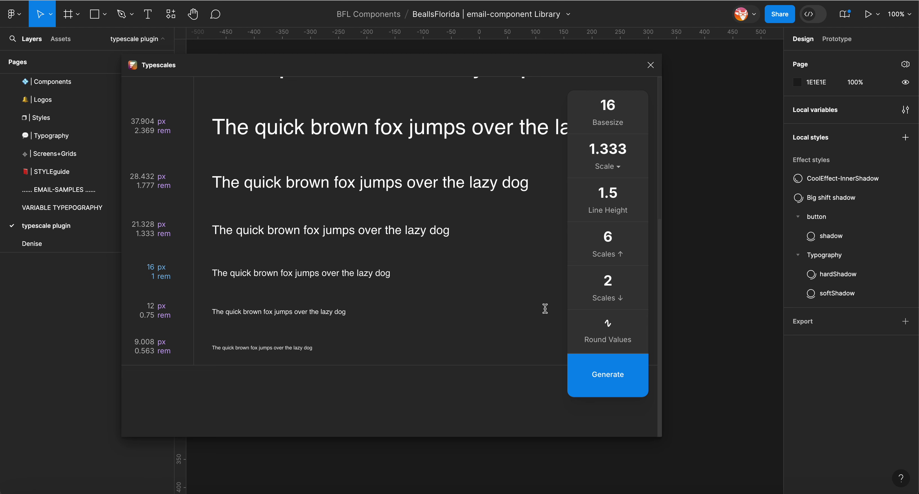
left_click(611, 328)
scroll(160, 171, "up", 5)
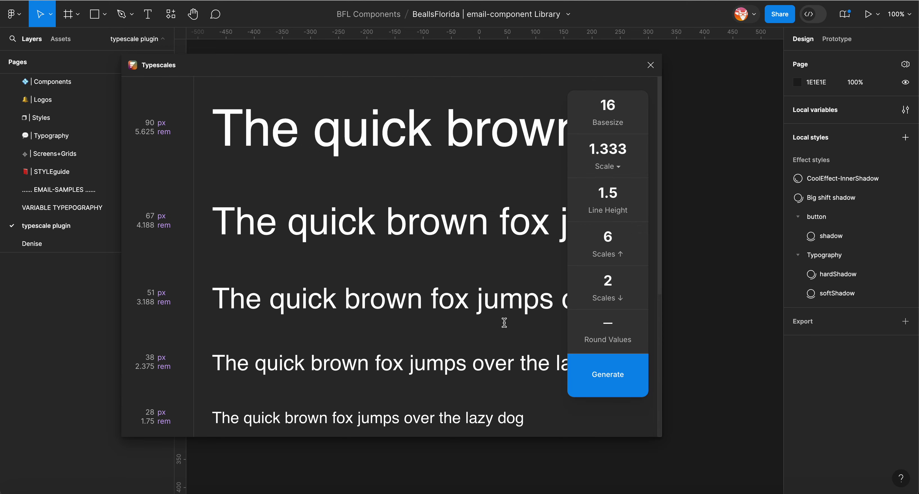
left_click(610, 327)
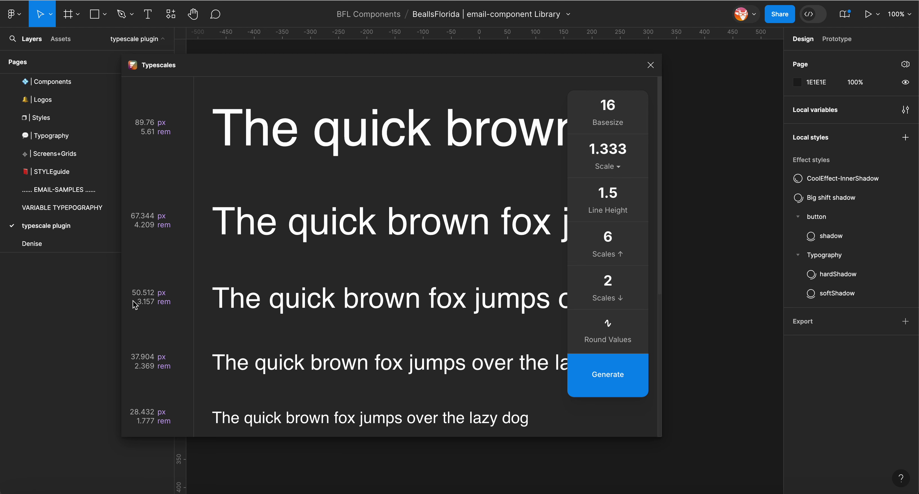
scroll(150, 344, "down", 2)
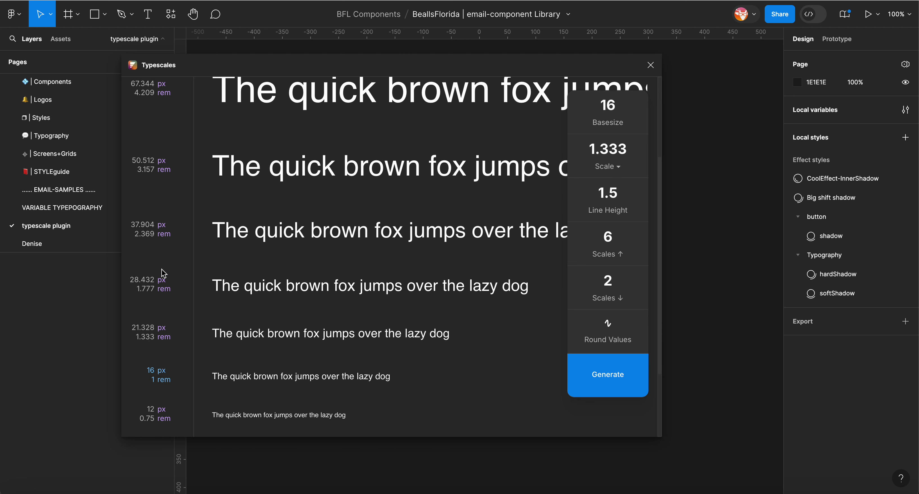
left_click(609, 324)
left_click(608, 381)
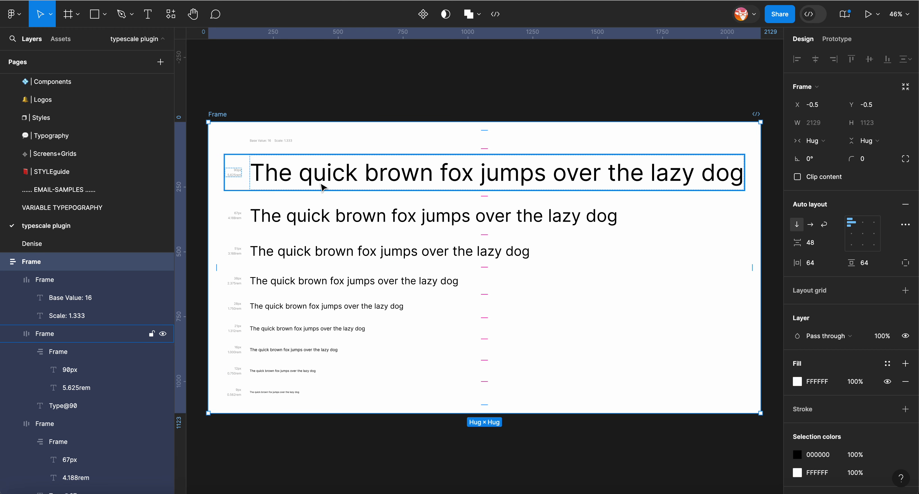
Select the largest type row and inspect the generated type scale frame.
left_click(303, 184)
scroll(298, 180, "left", 3)
scroll(296, 179, "down", 2)
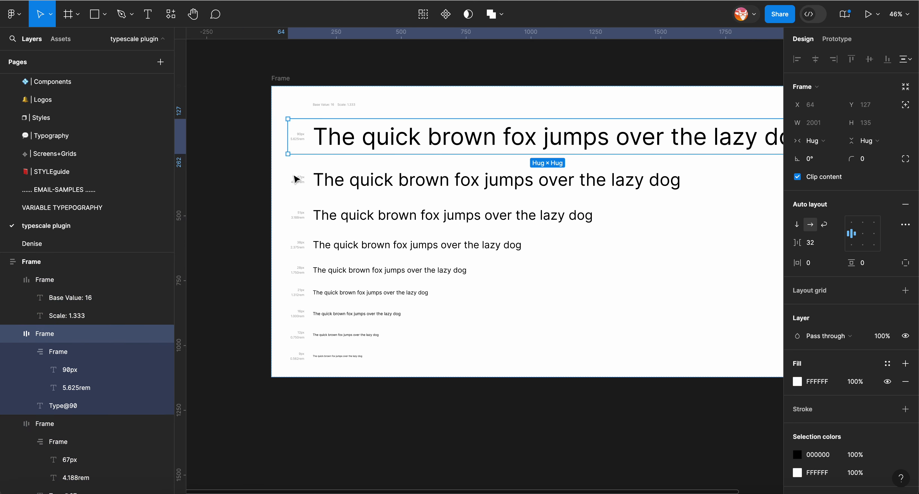
scroll(296, 178, "up", 5)
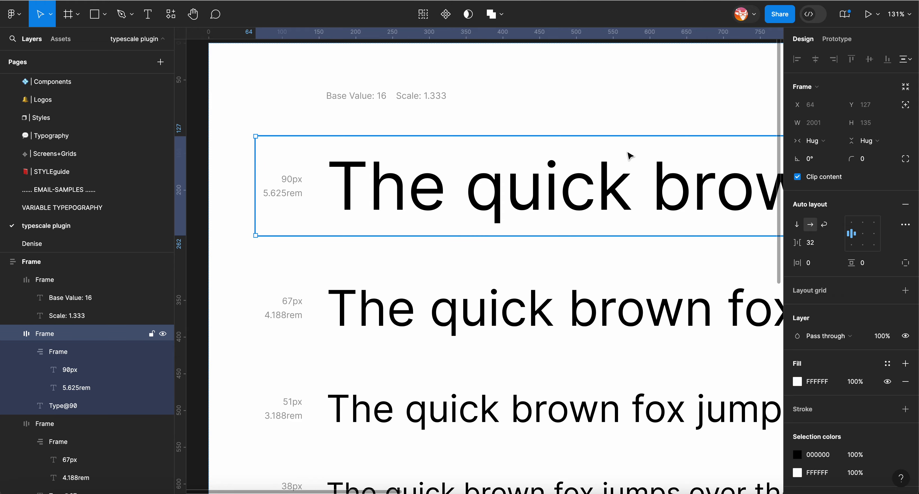
scroll(623, 178, "down", 5)
scroll(624, 181, "right", 8)
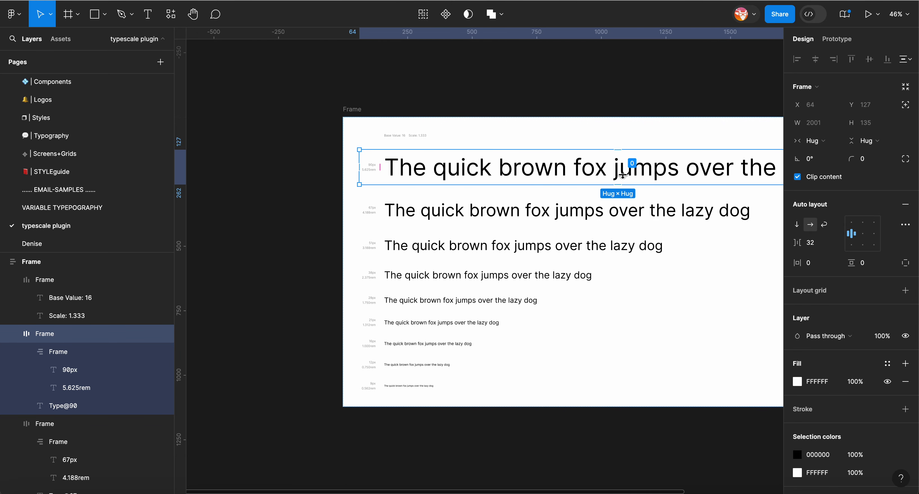